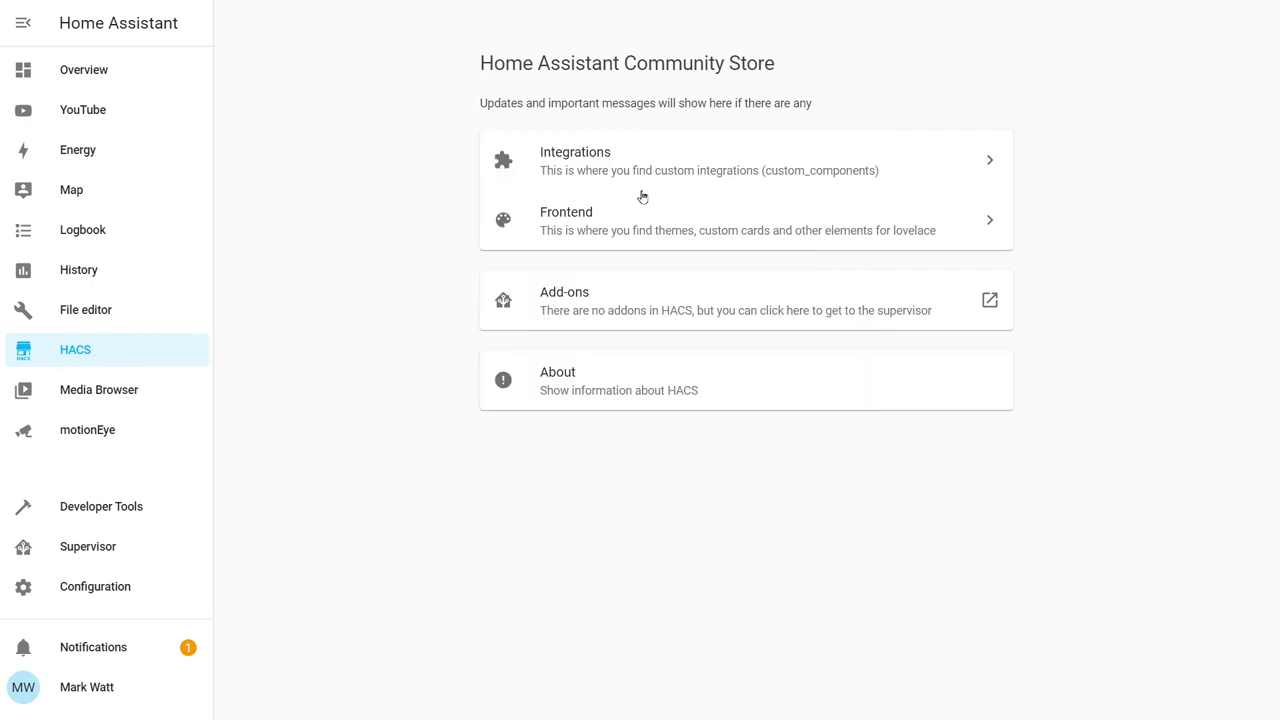
left_click(700, 163)
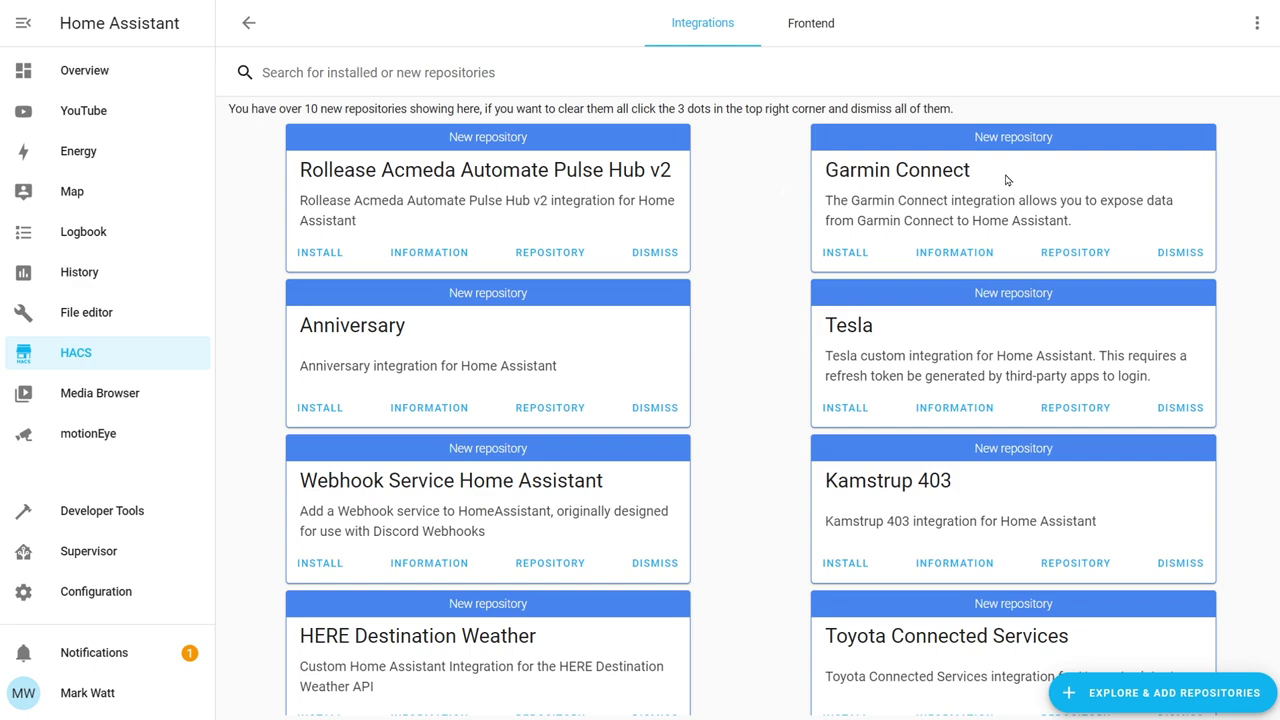
left_click(1258, 33)
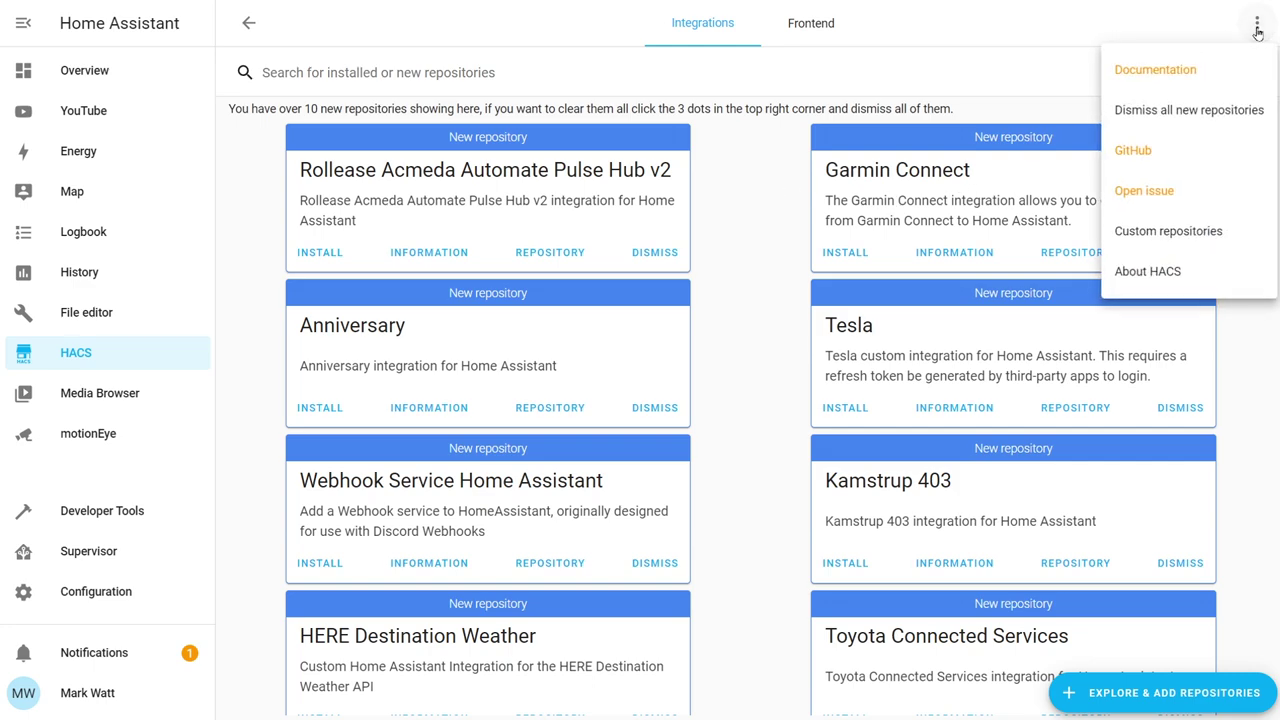
left_click(1168, 231)
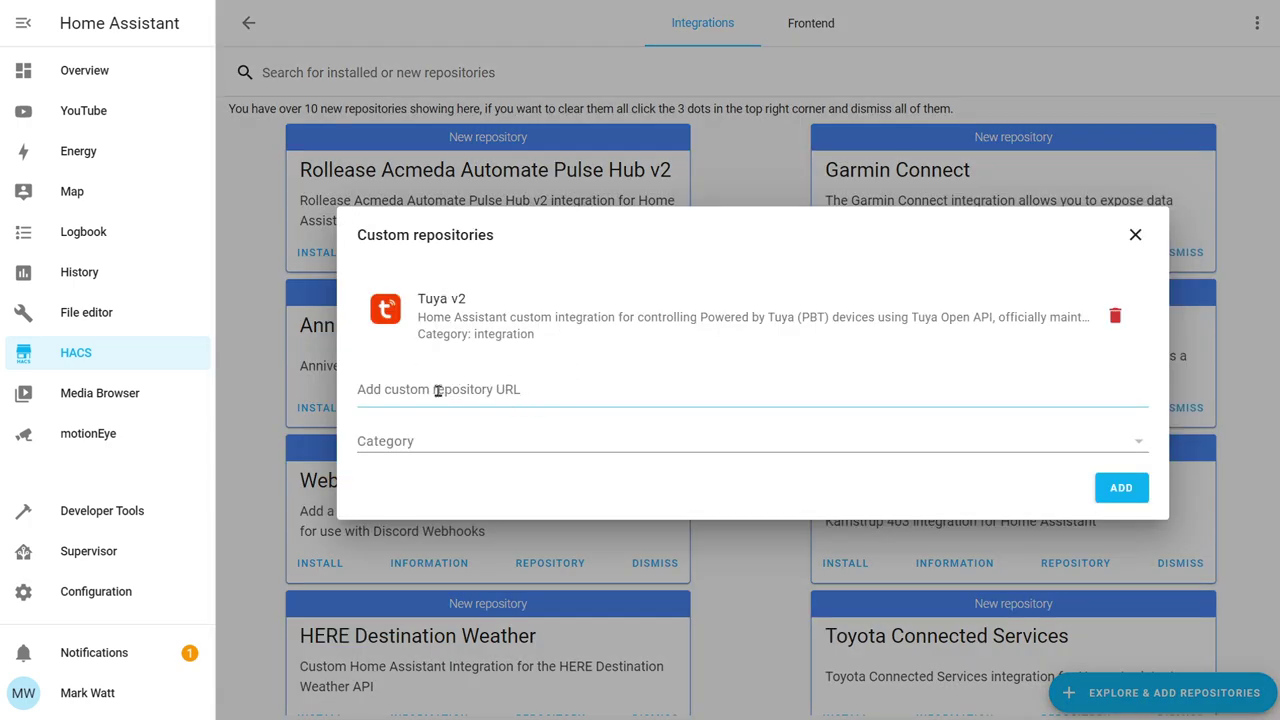
left_click(493, 389)
type("https://github.com/fwestenberg/reolink_dev")
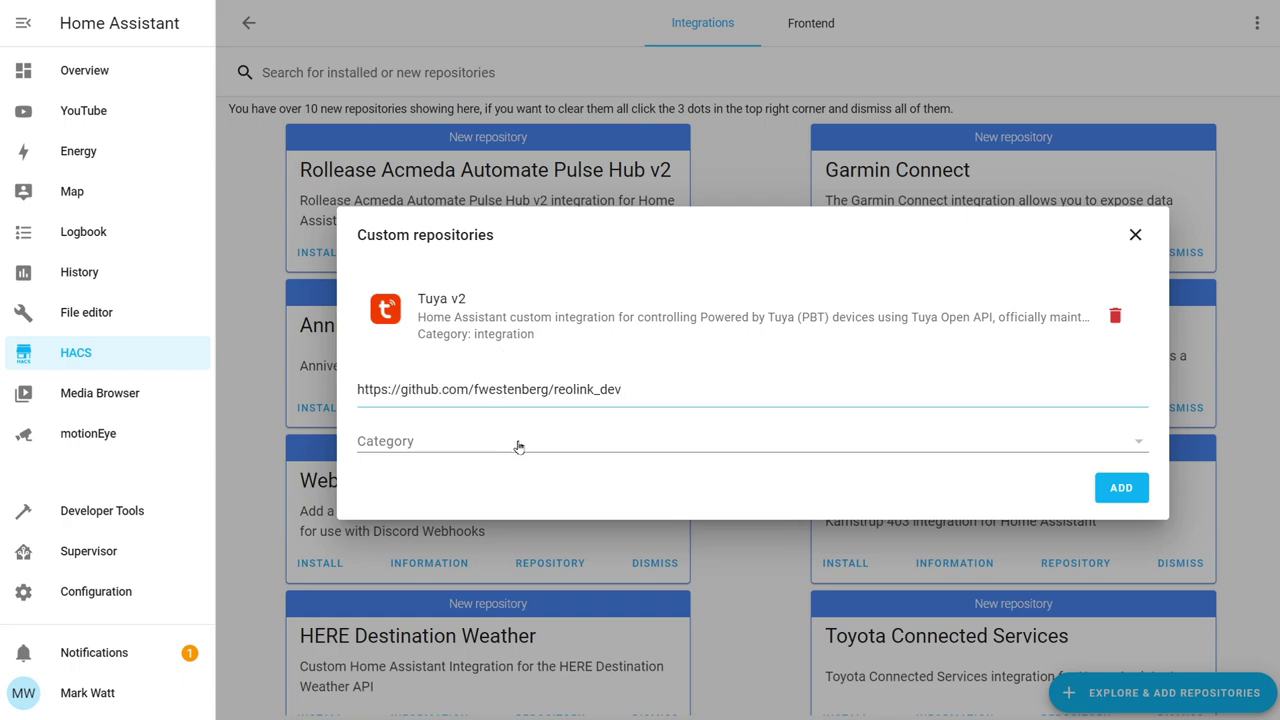
left_click(514, 443)
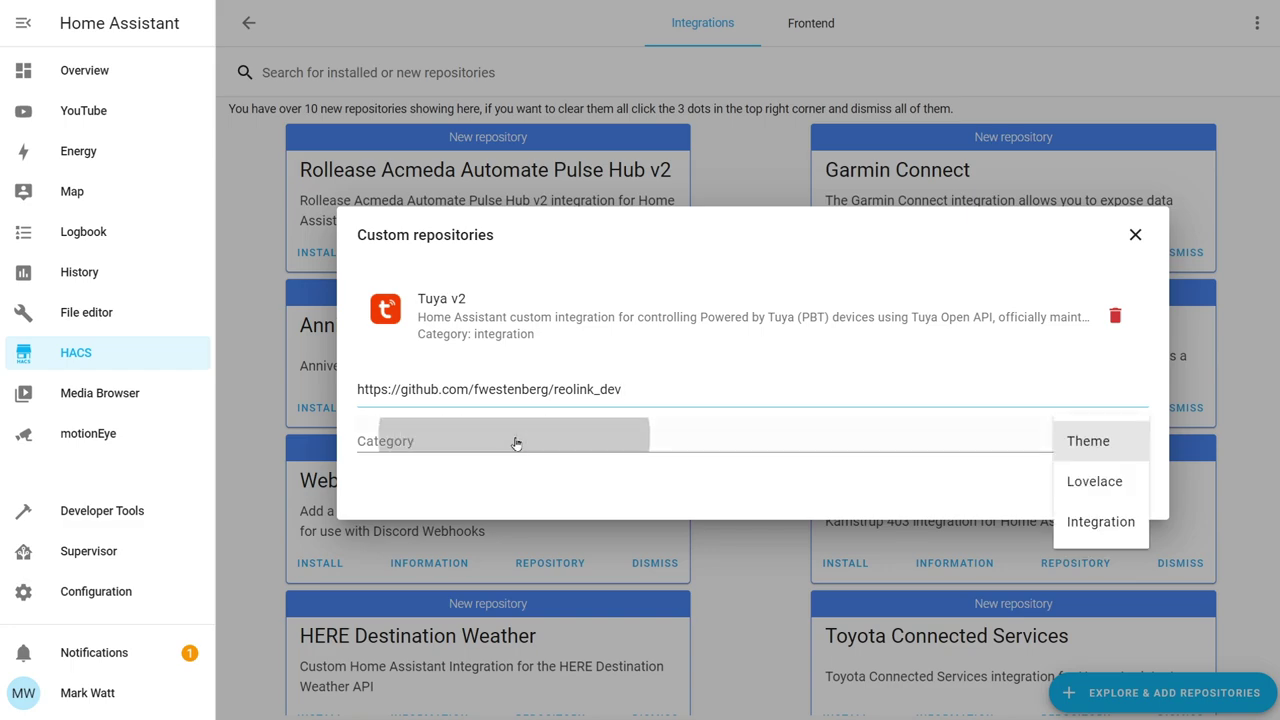
left_click(1107, 527)
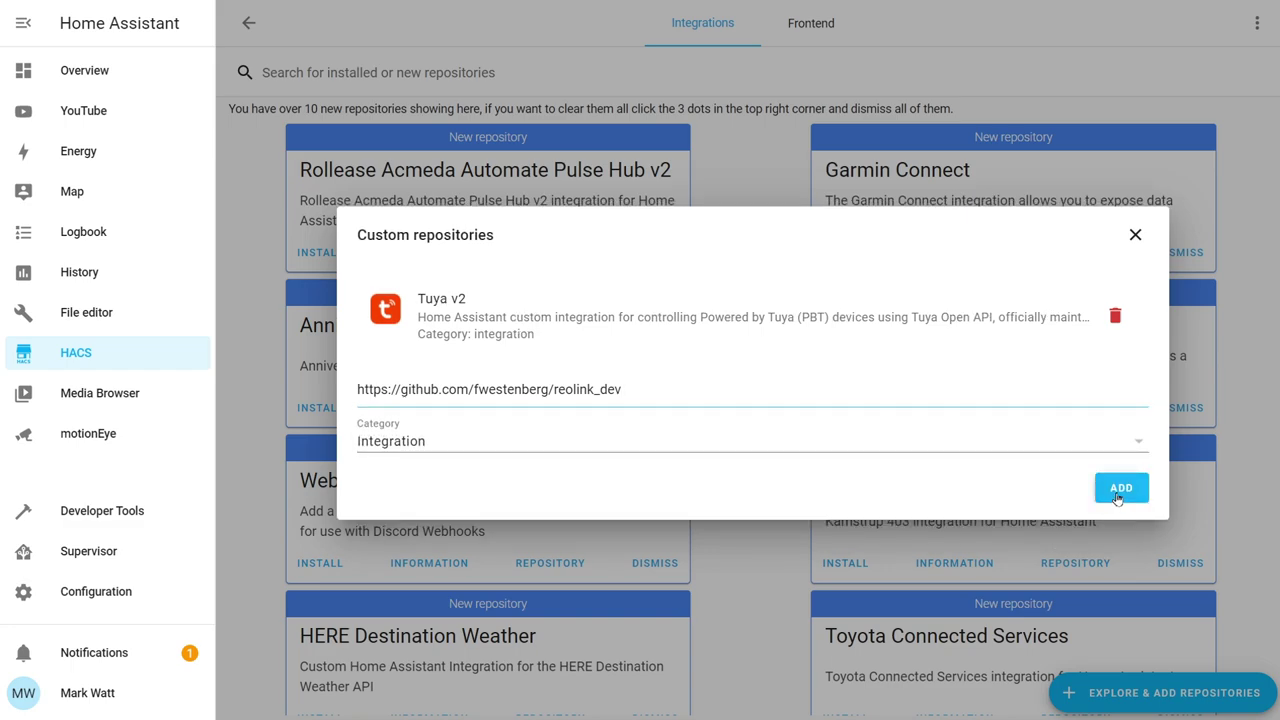
left_click(1118, 491)
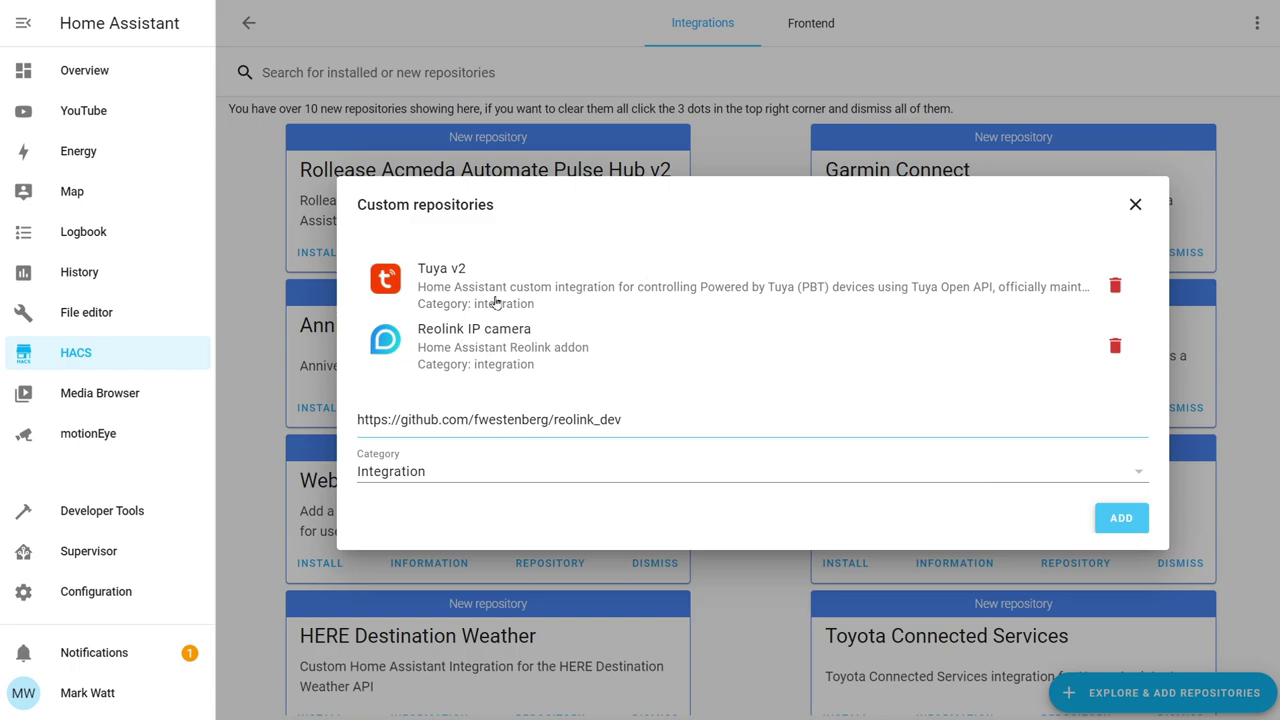
left_click(1136, 205)
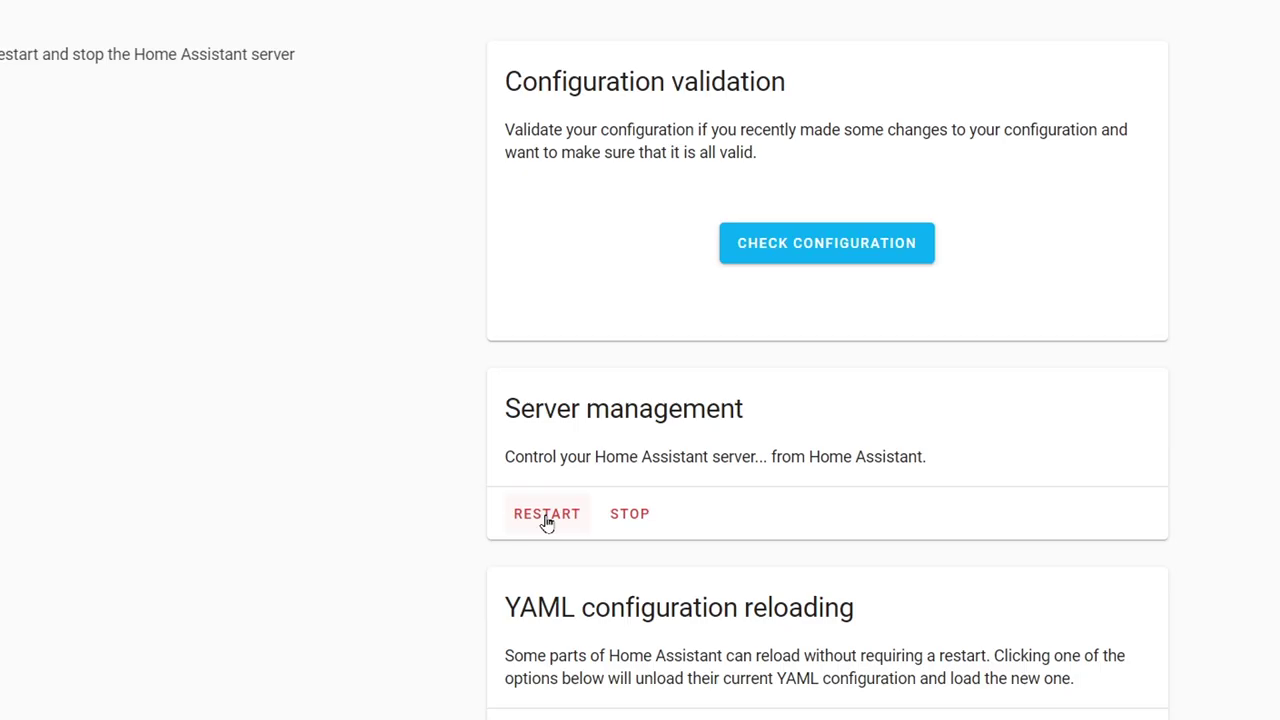
Step: Restart the Home Assistant server from the server controls and confirm the restart
left_click(545, 516)
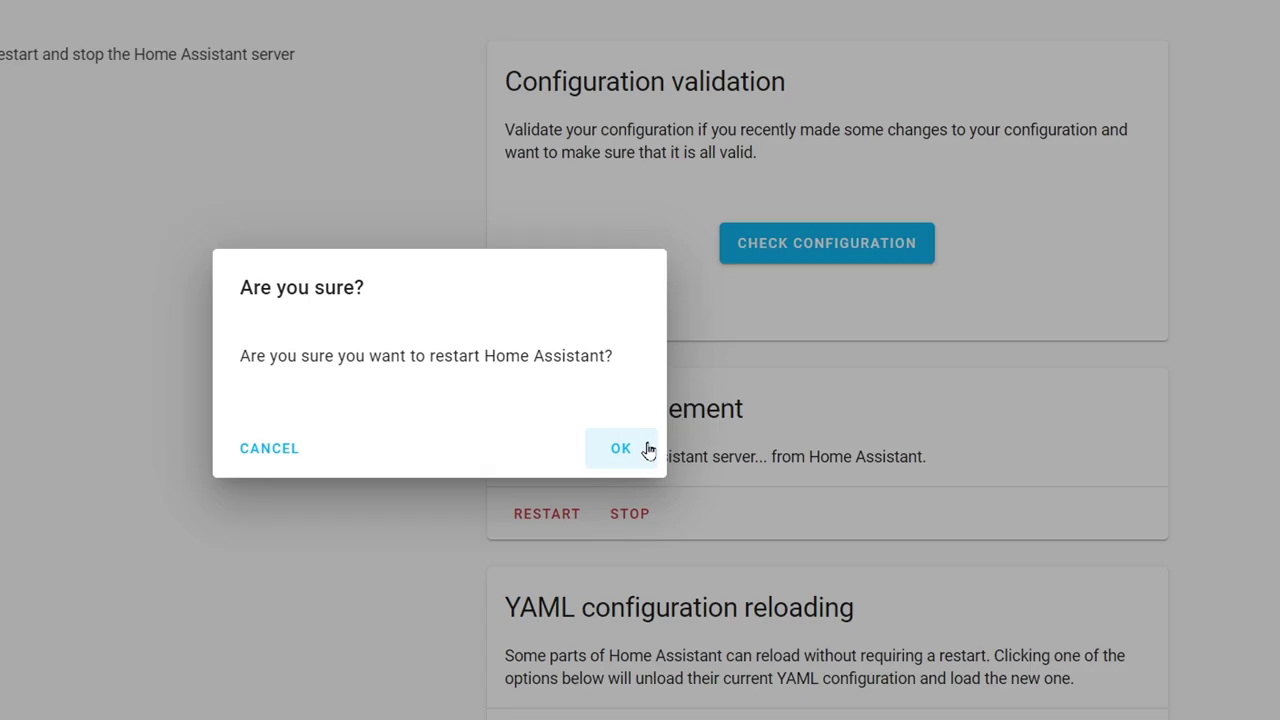
left_click(645, 449)
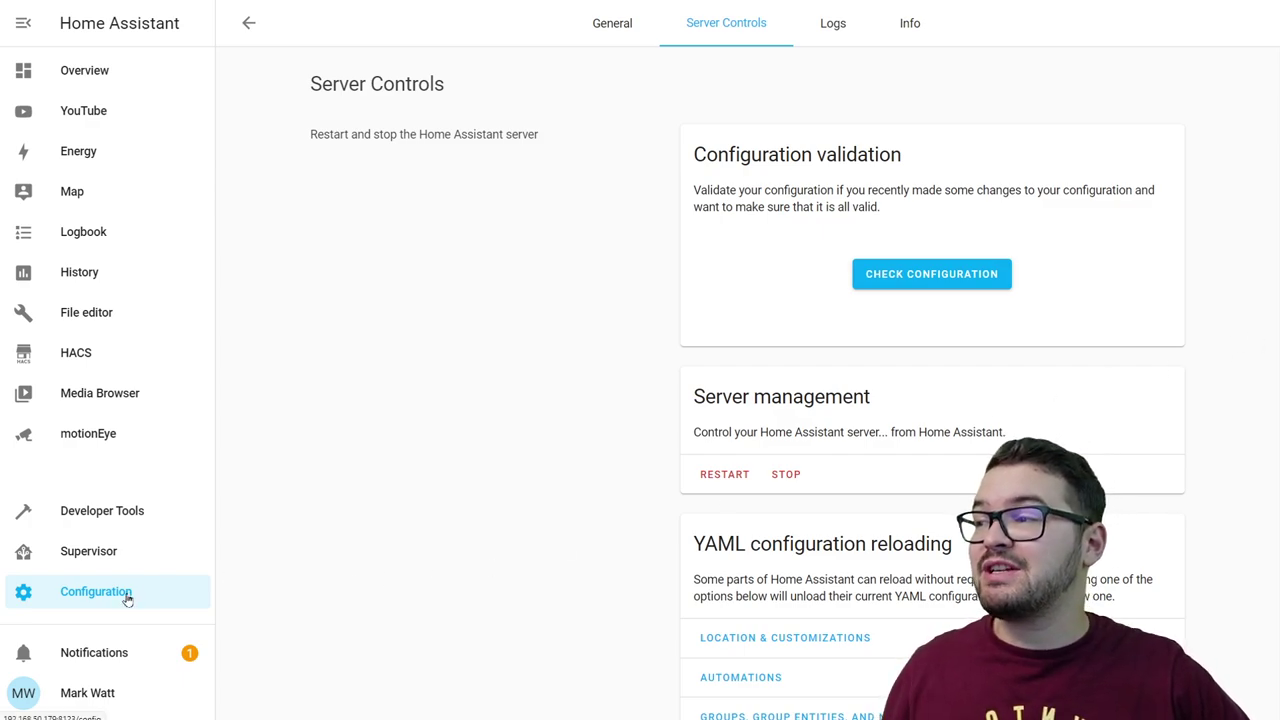
Step: Set up a new Reolink IP camera integration with host 192.168.50.212, port 80, username admin and the camera password
left_click(127, 596)
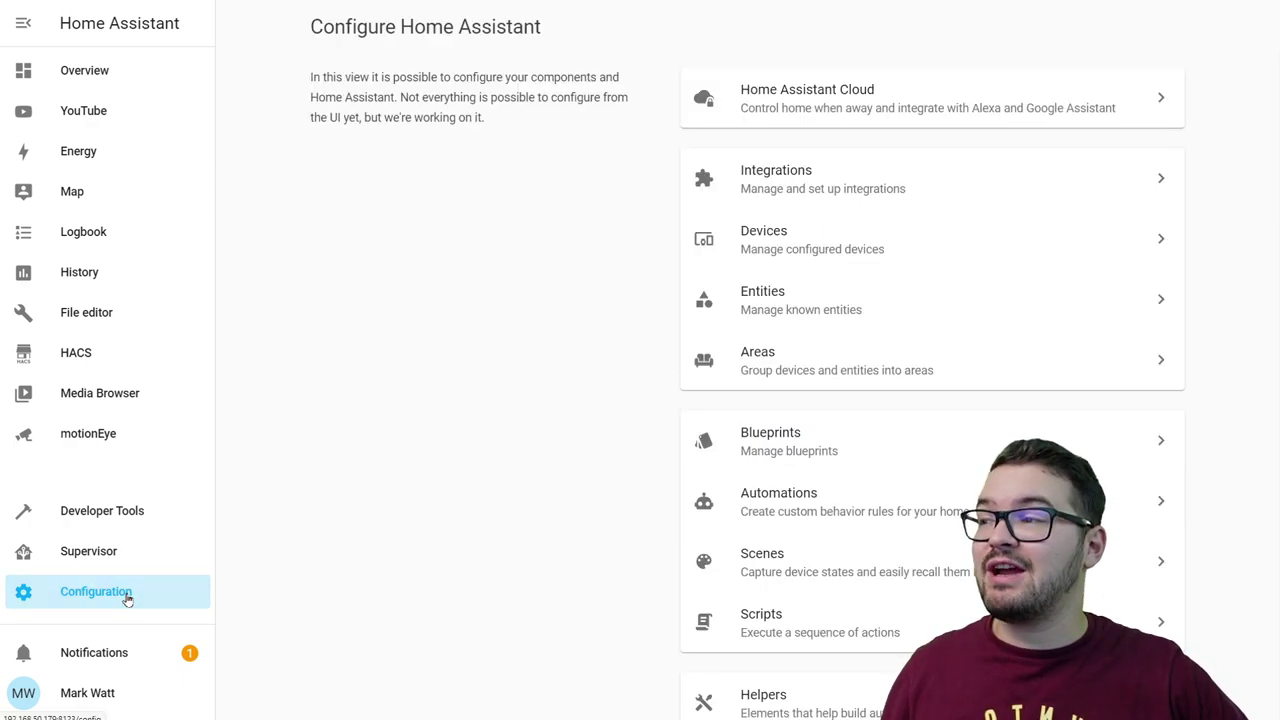
left_click(846, 187)
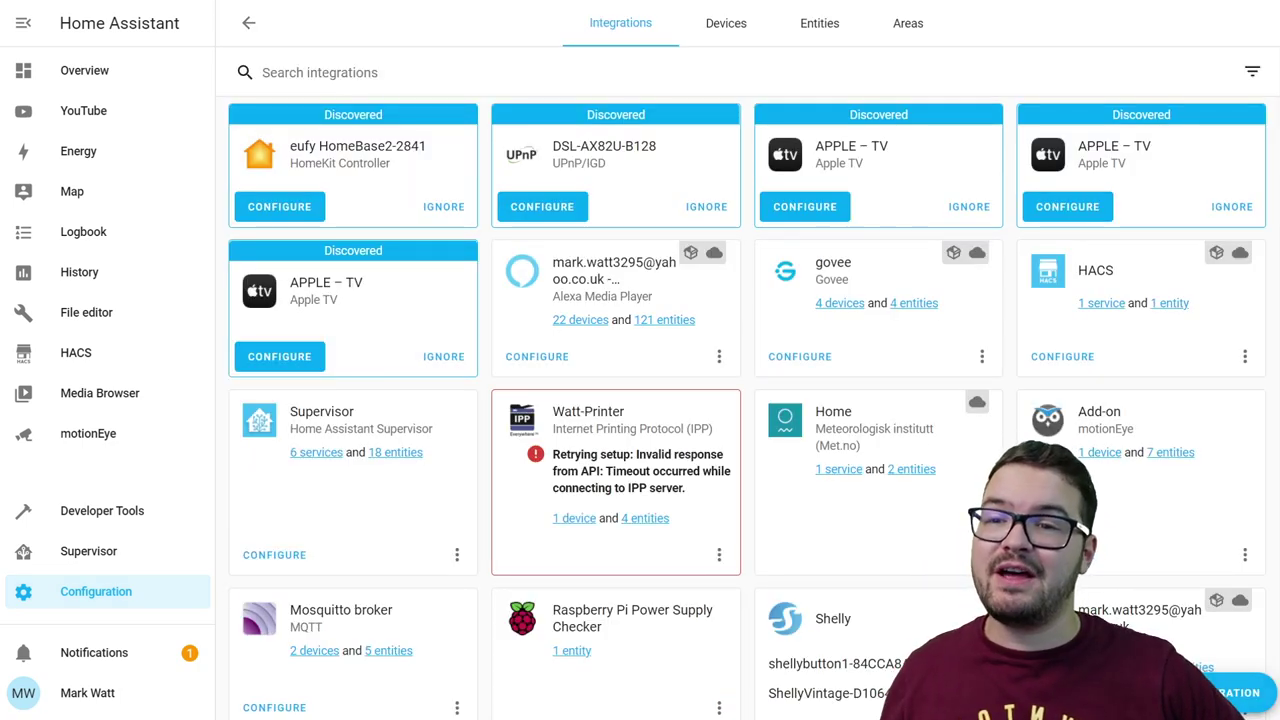
left_click(1195, 692)
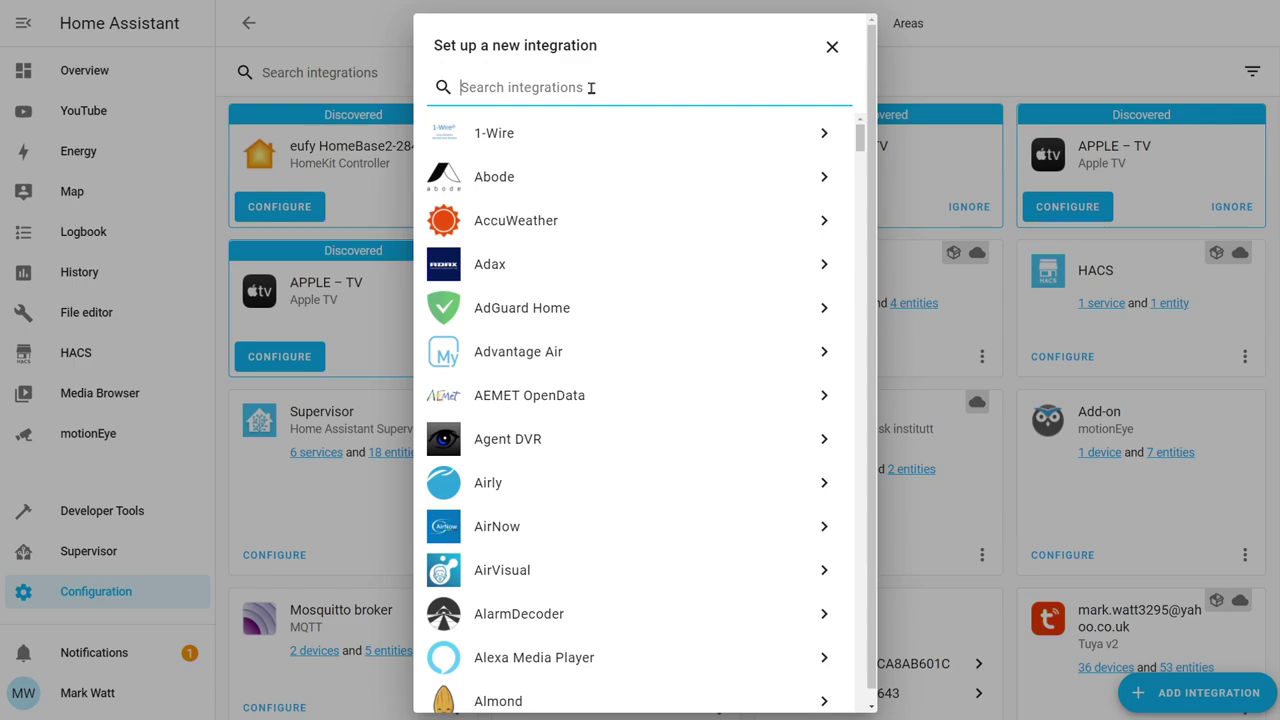
type("re")
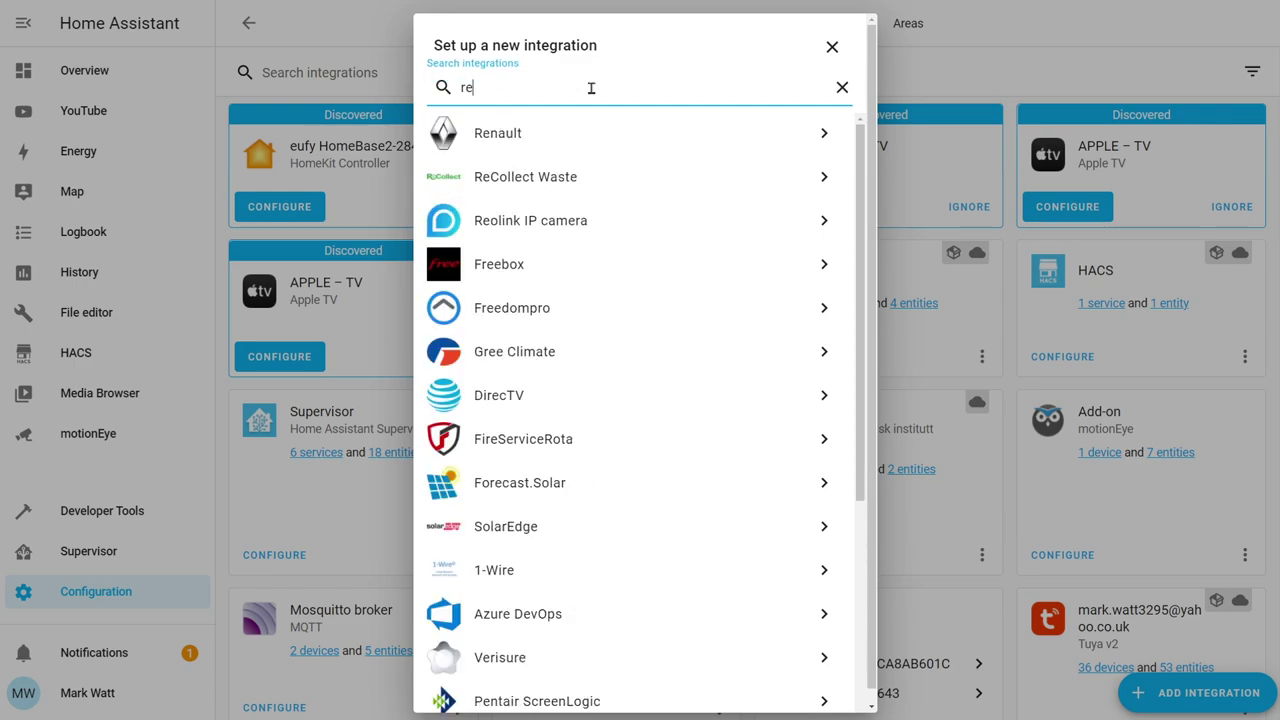
left_click(570, 228)
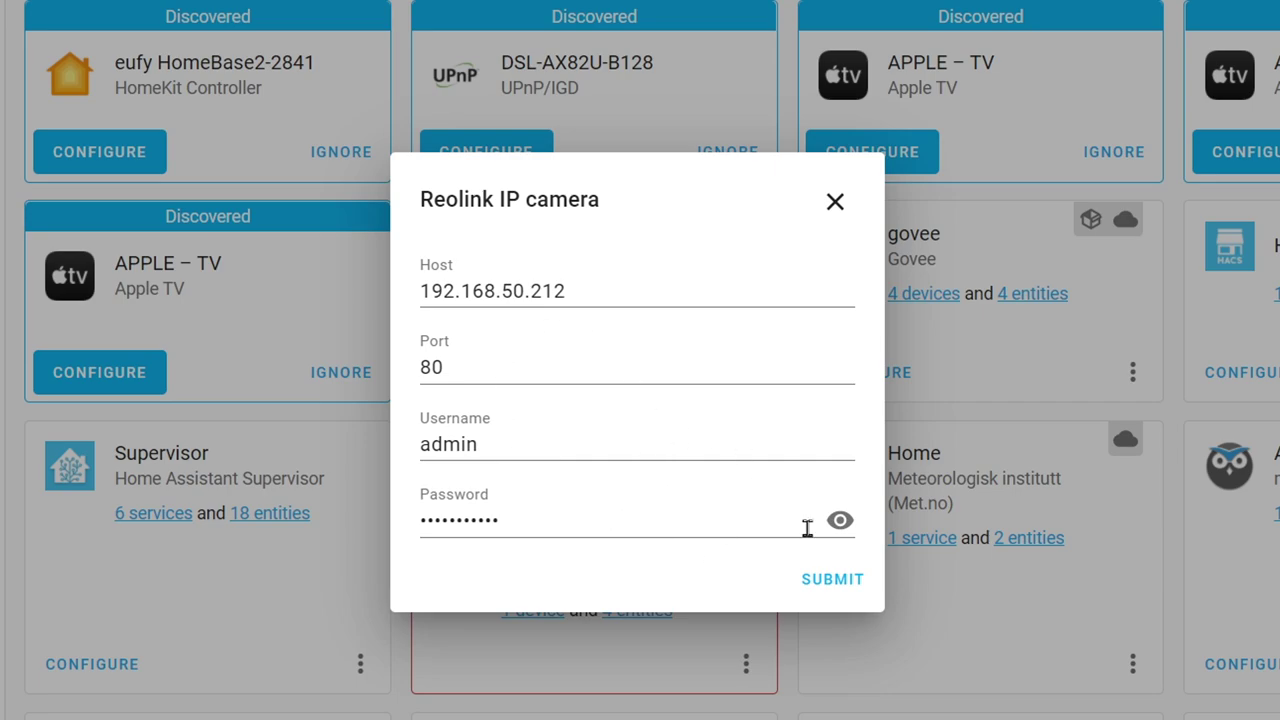
left_click(825, 585)
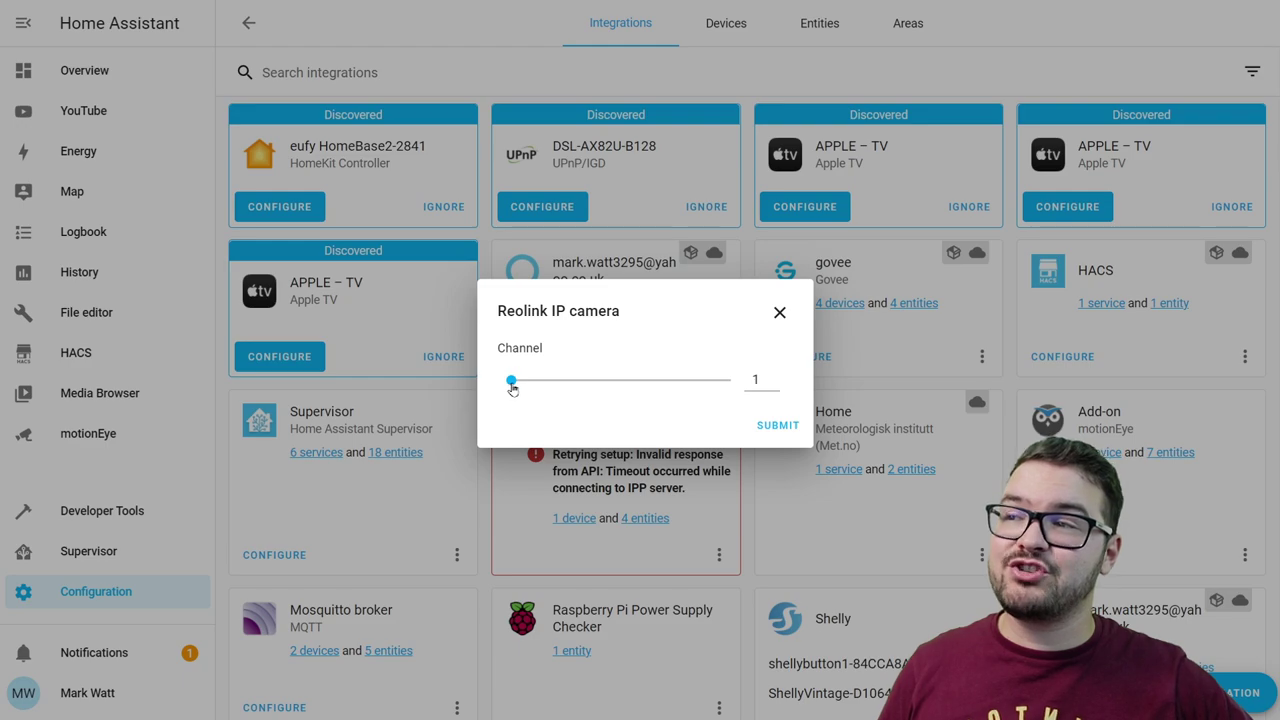
Step: Choose channel 1 for the Reolink camera and finish its setup without assigning an area
left_click_drag(512, 388, 563, 376)
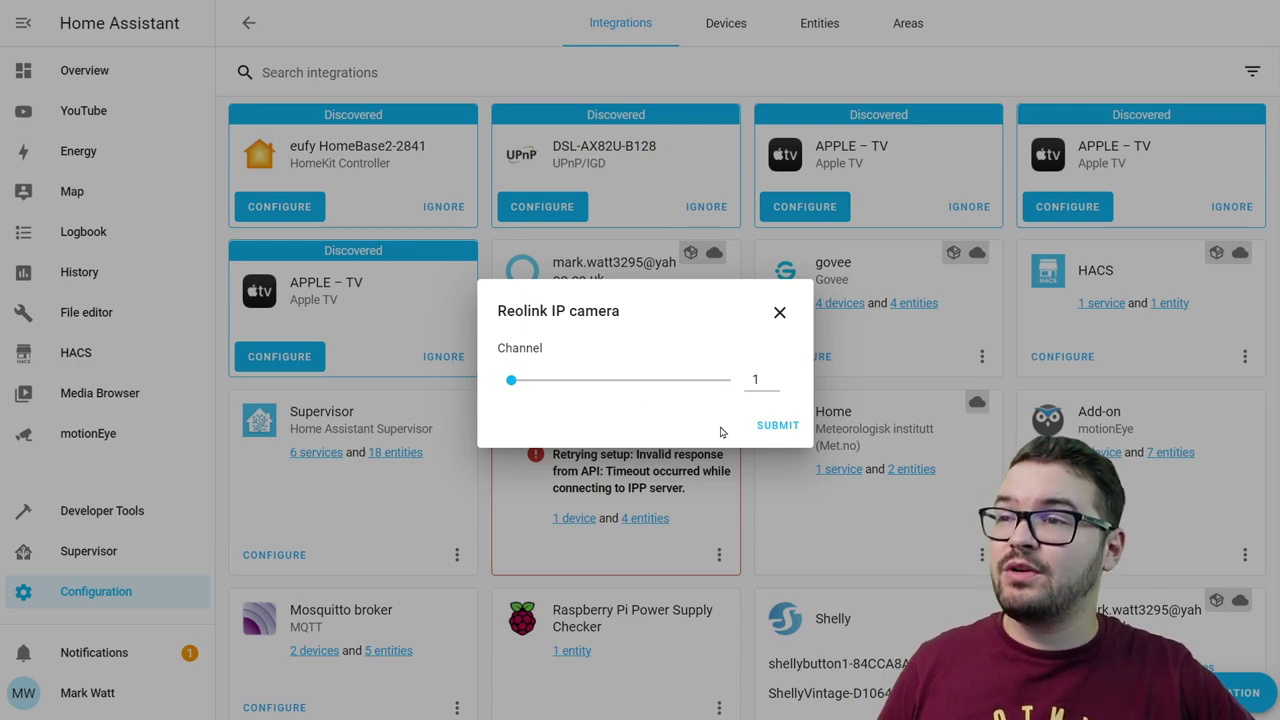
left_click(770, 428)
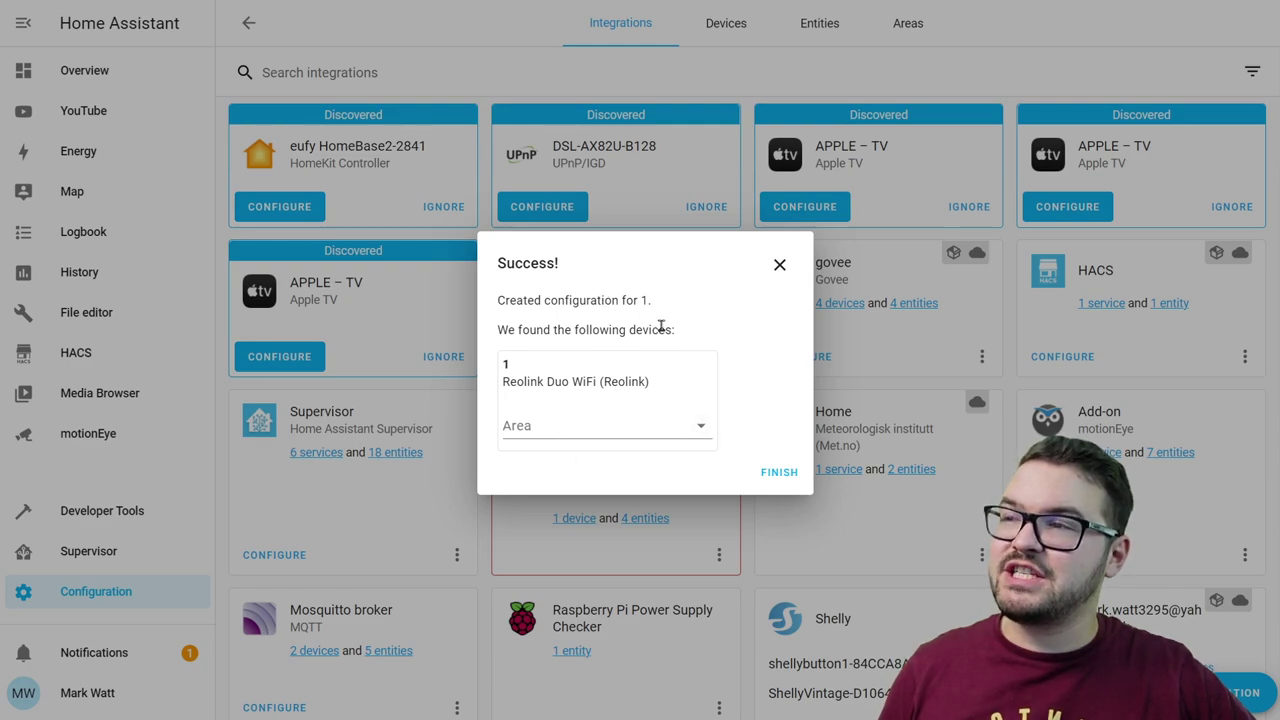
left_click(771, 473)
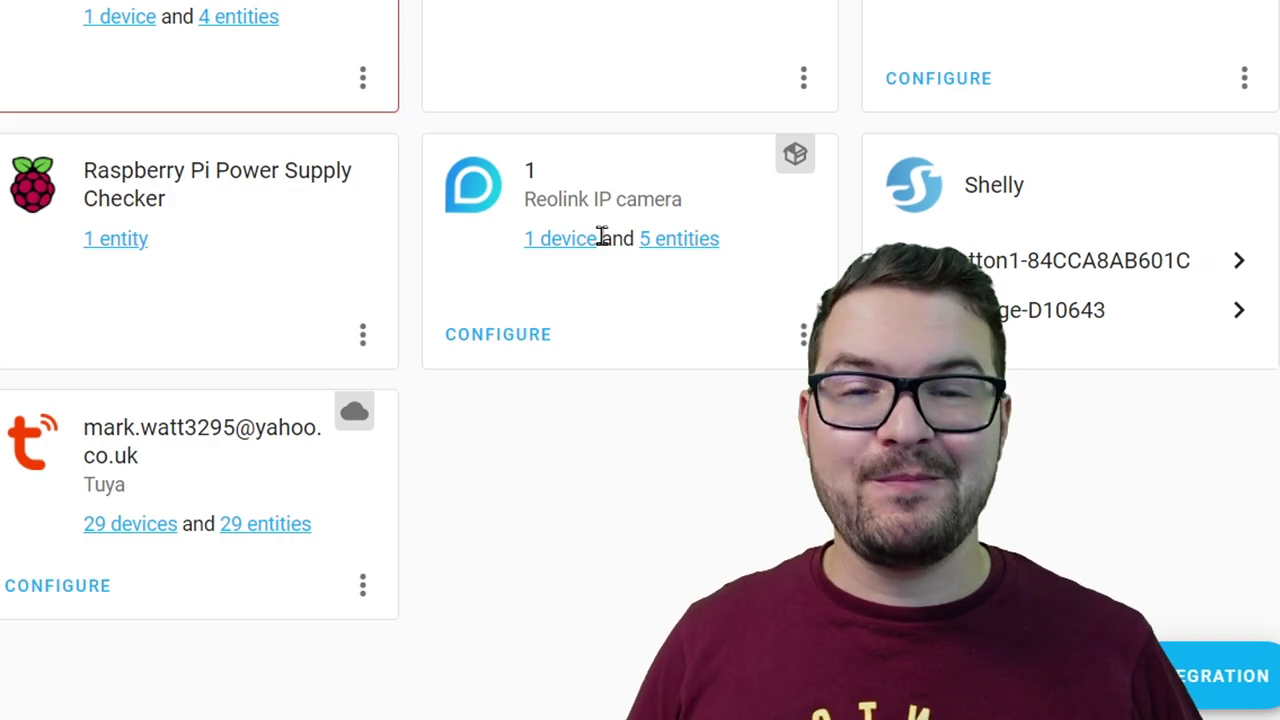
Step: Rename the newly added Reolink Duo WiFi device to Left Duo and update its entity IDs as well
left_click(553, 241)
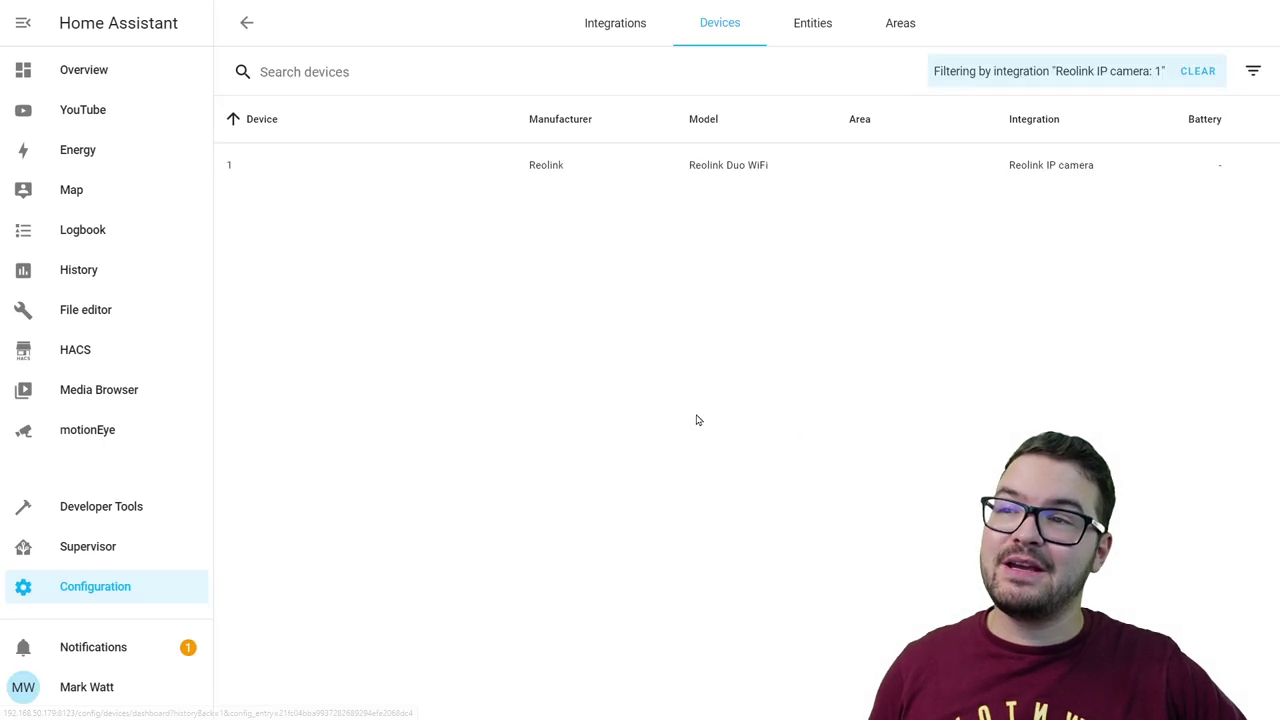
left_click(266, 165)
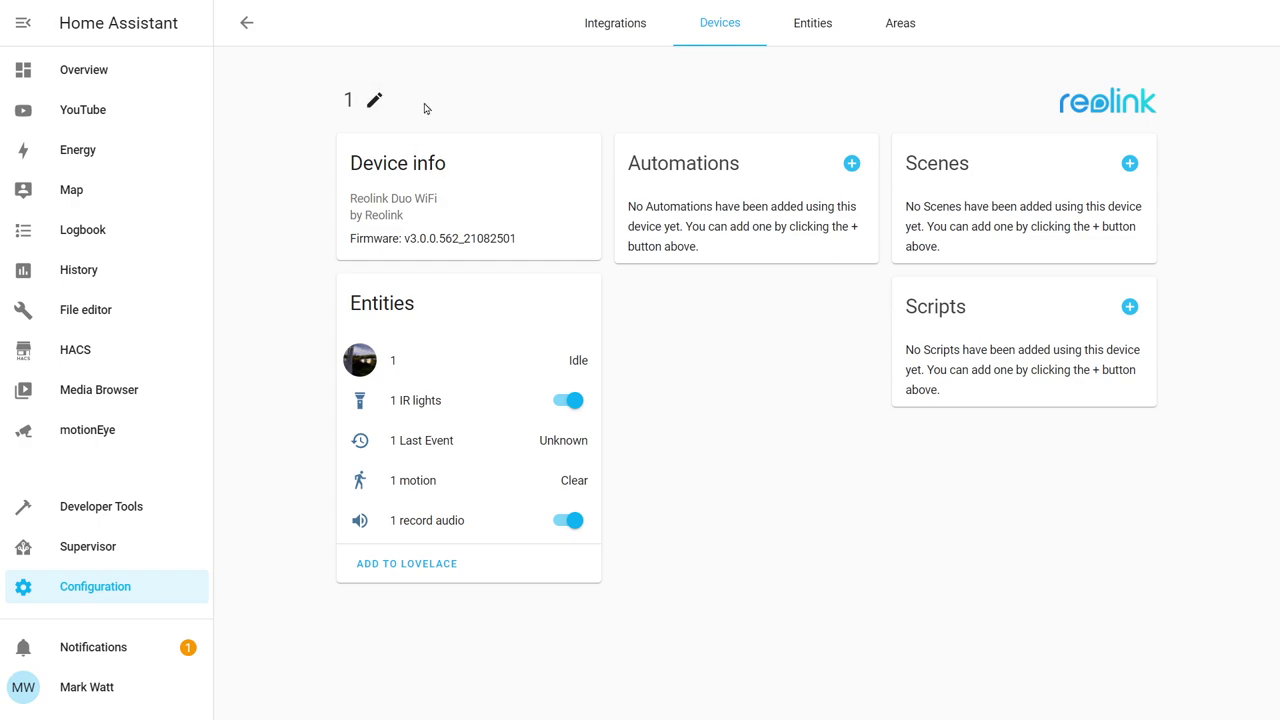
left_click(375, 101)
left_click(480, 289)
type("Left Duo")
left_click(848, 493)
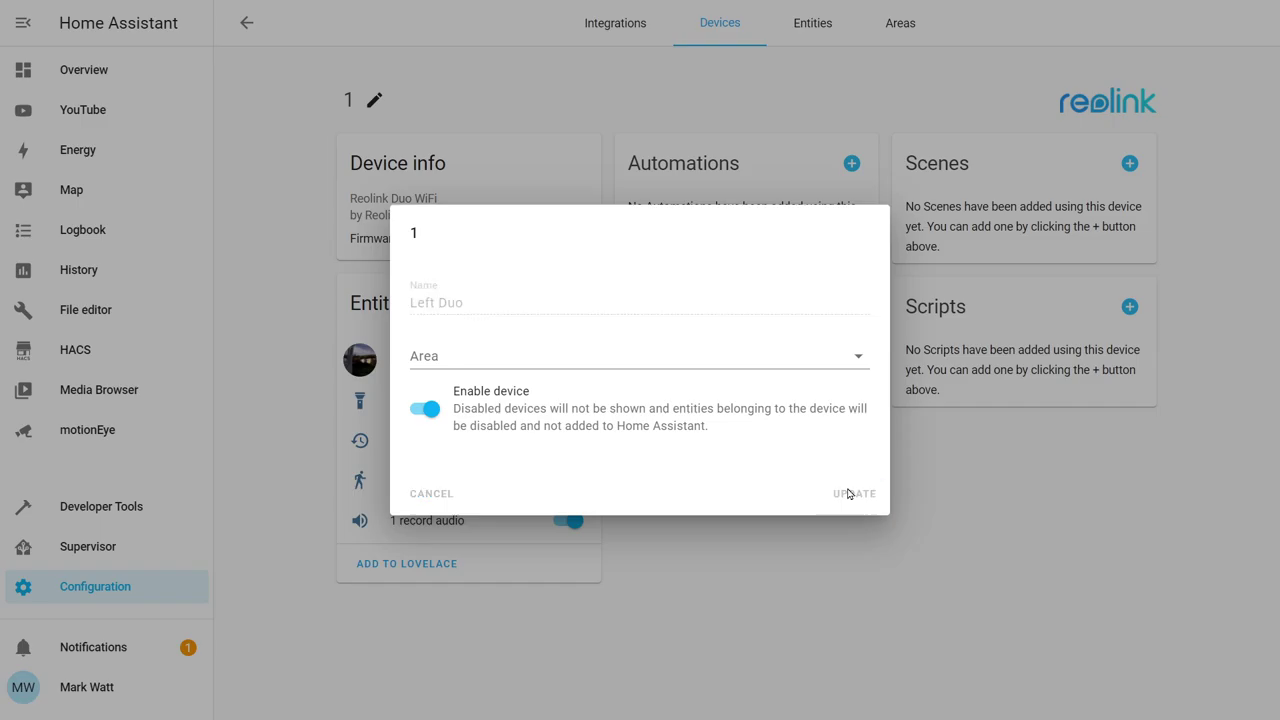
left_click(840, 444)
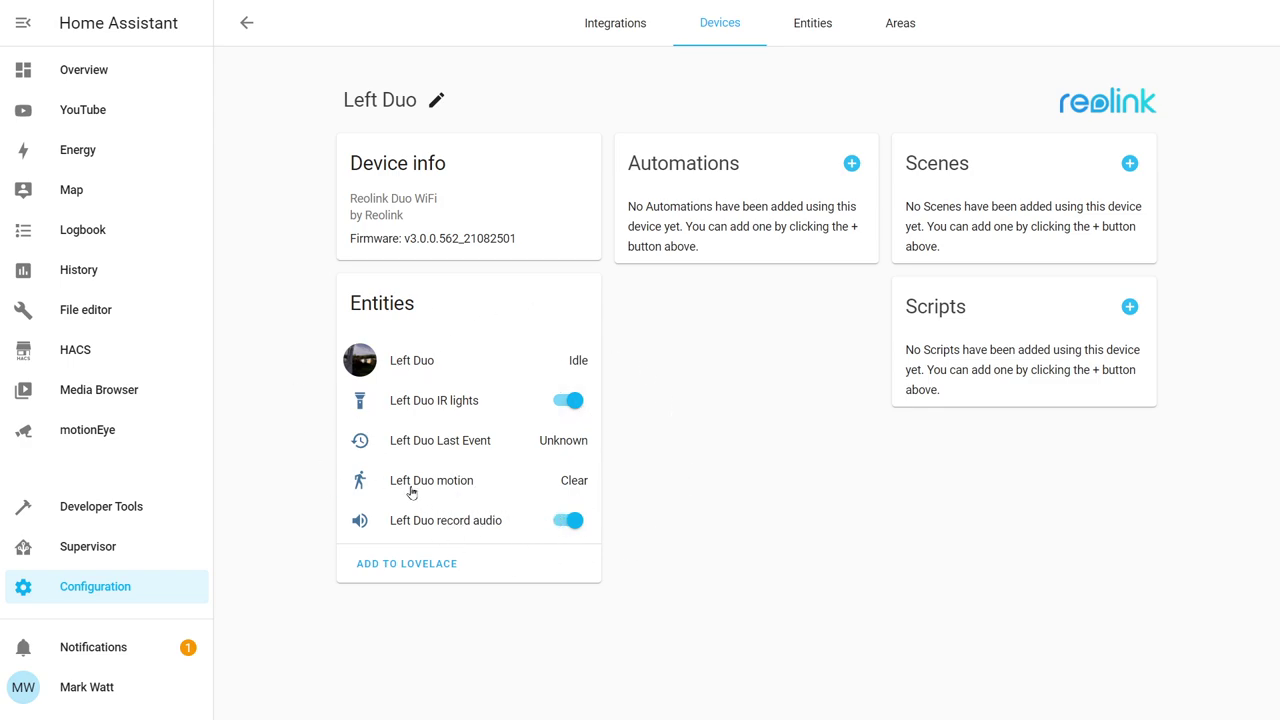
Step: Examine the Left Duo motion sensor's history timeline and its detected and cleared events
left_click(450, 484)
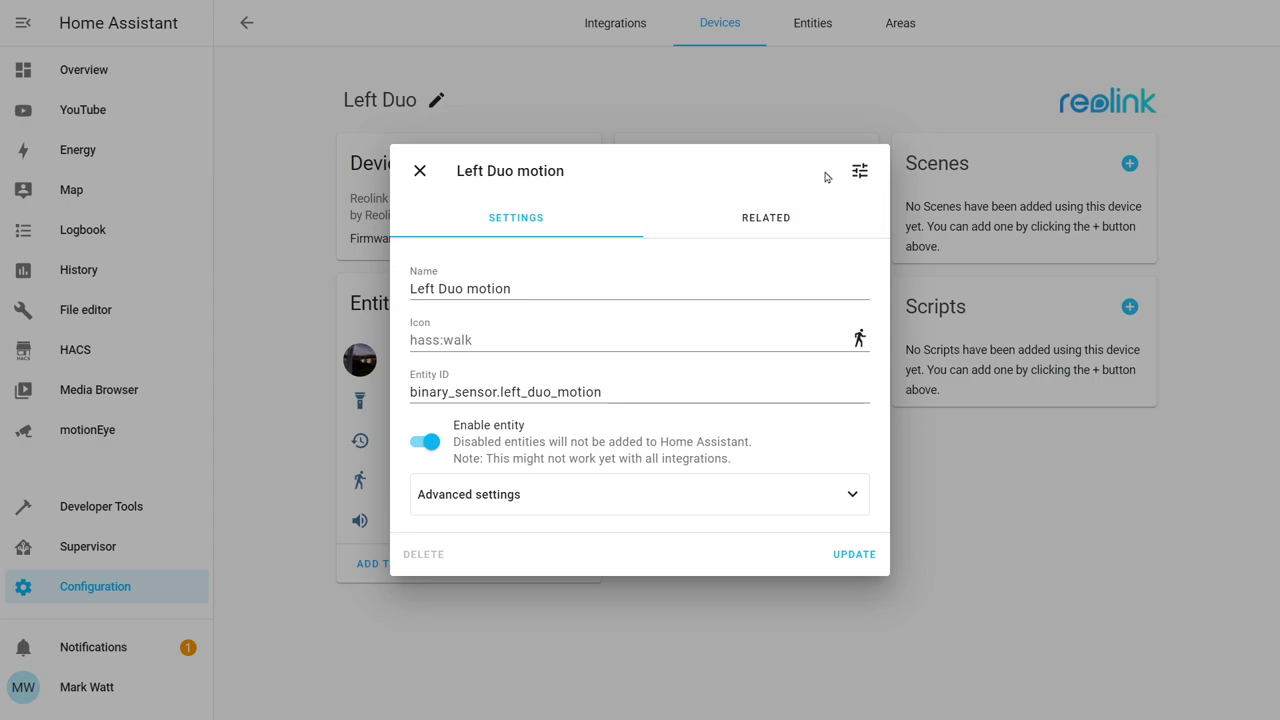
left_click(858, 173)
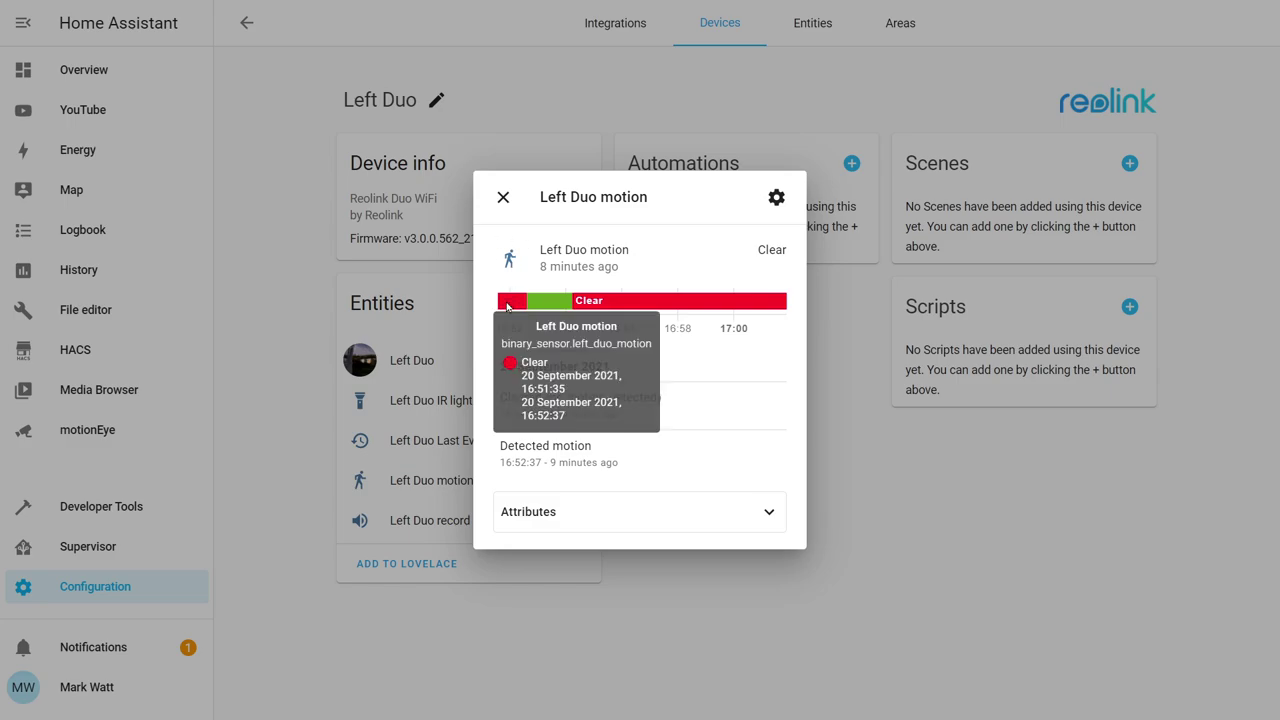
mouse_move(544, 312)
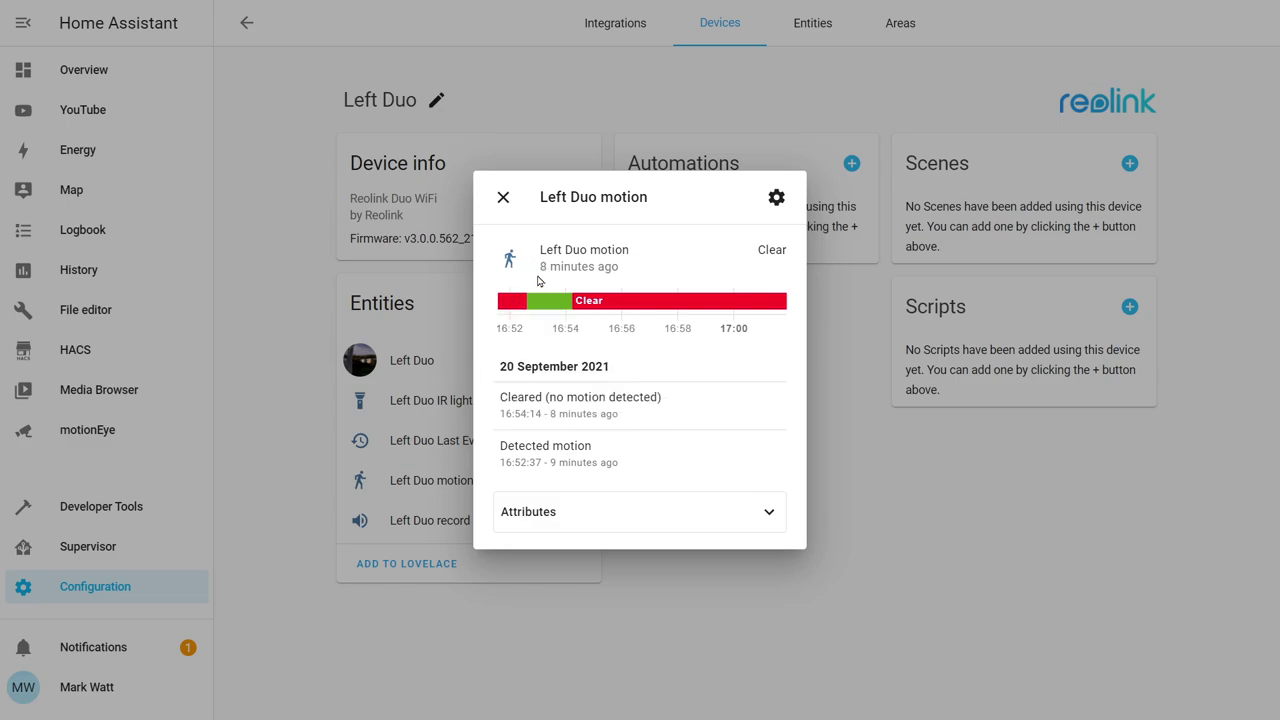
mouse_move(627, 311)
left_click(503, 198)
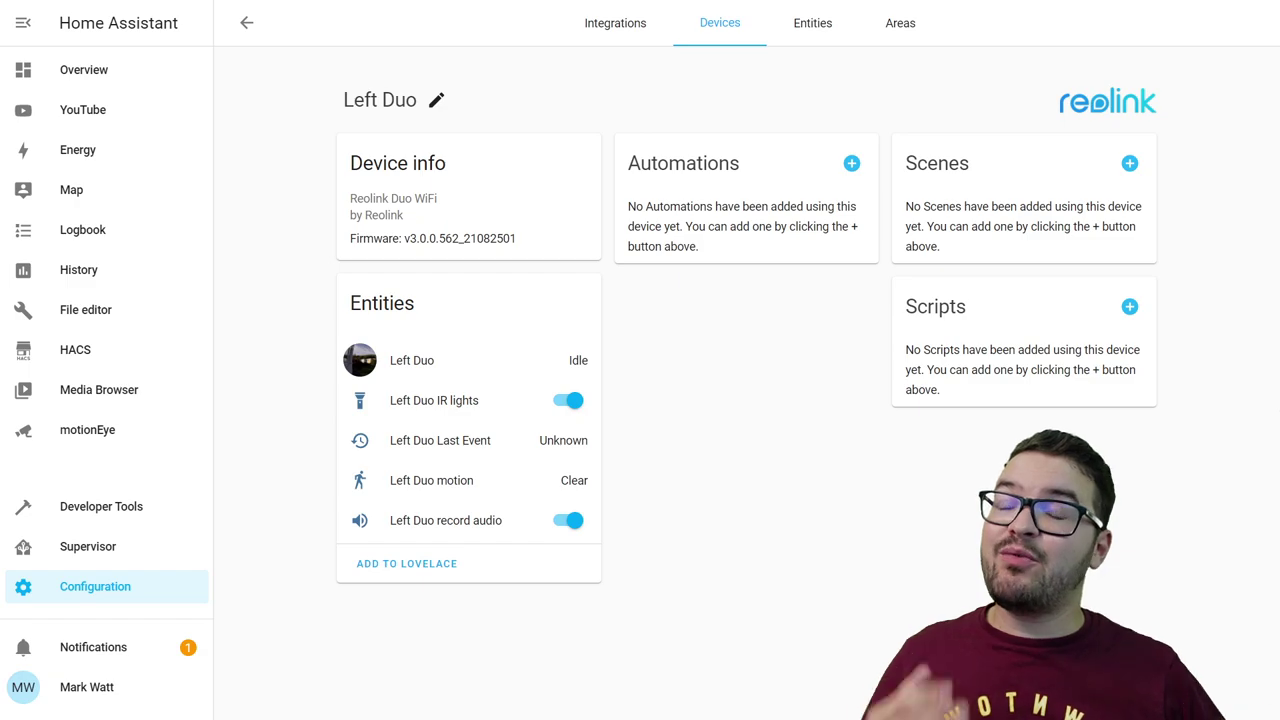
Step: View the live picture of the Left Duo camera entity
left_click(422, 366)
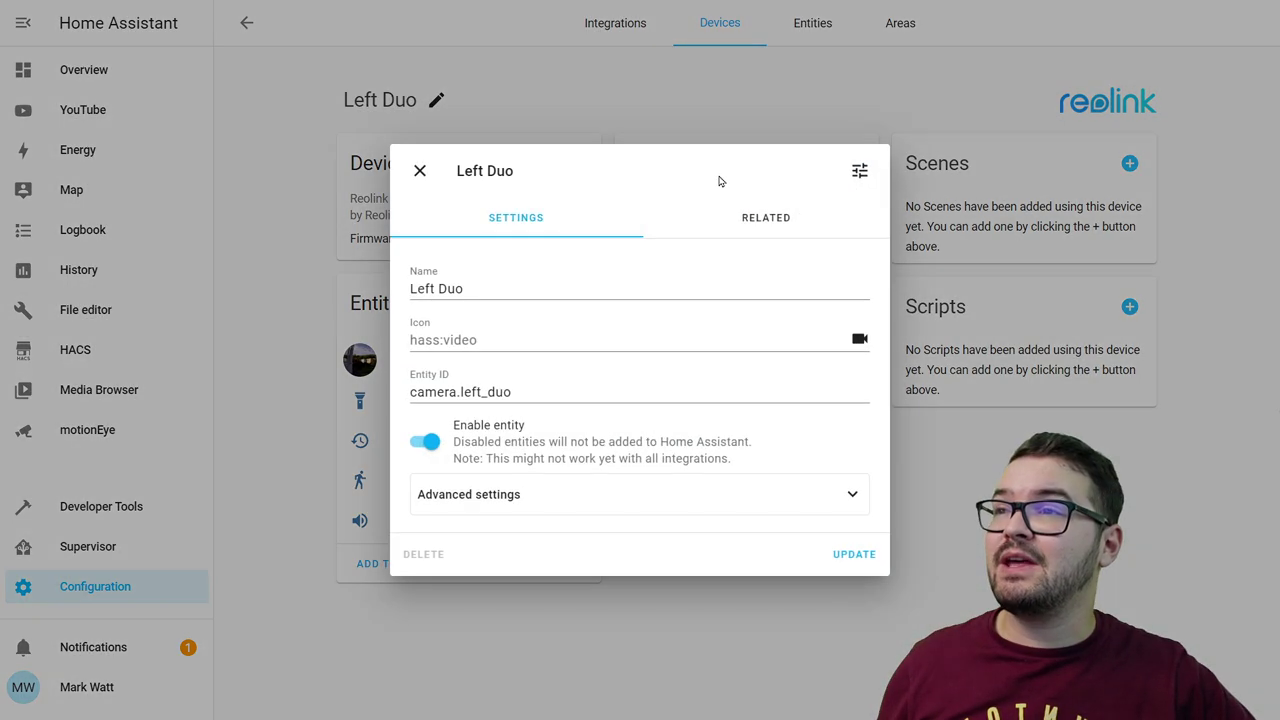
left_click(855, 172)
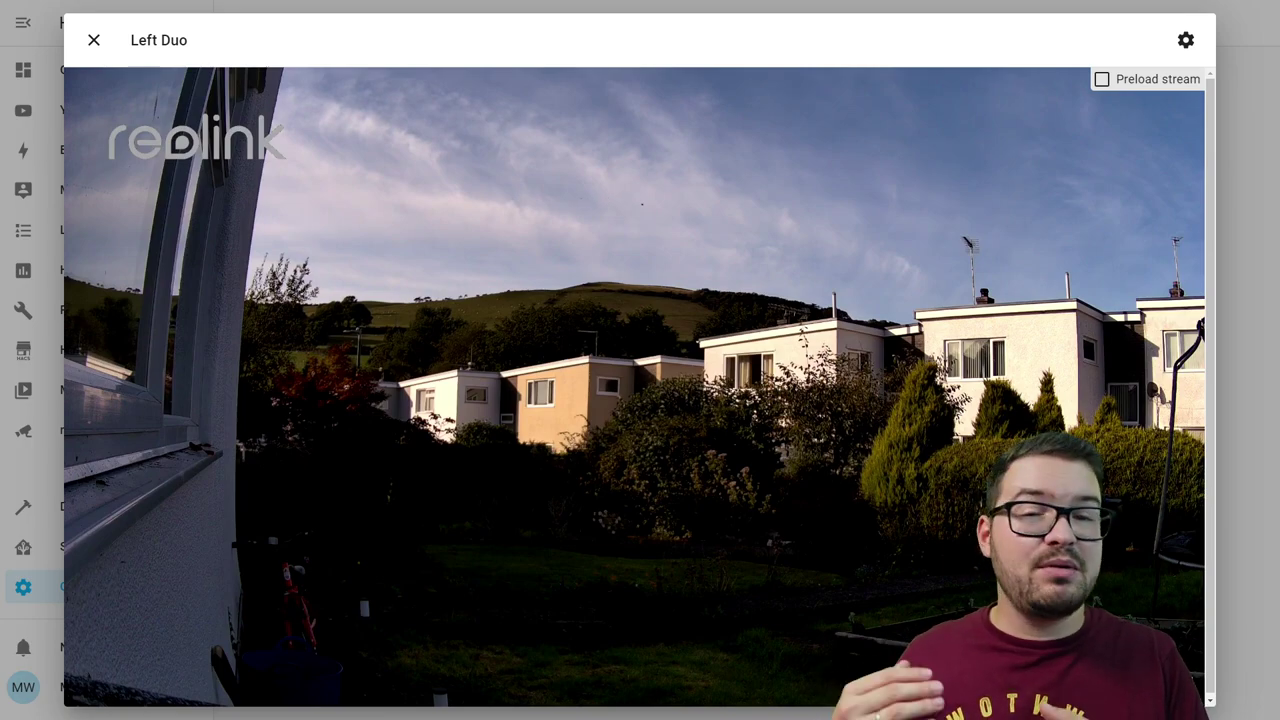
key("Escape")
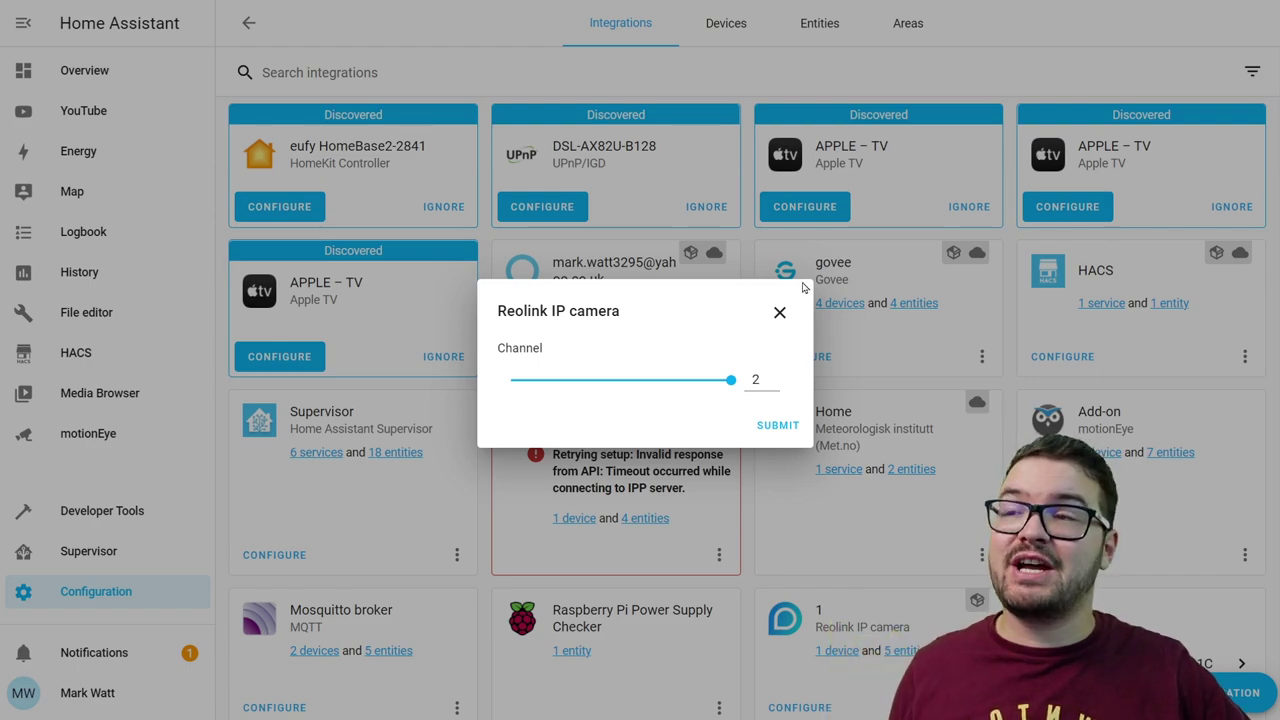
Step: Submit channel 2 for the second Reolink IP camera entry and finish its setup without assigning an area
left_click(781, 428)
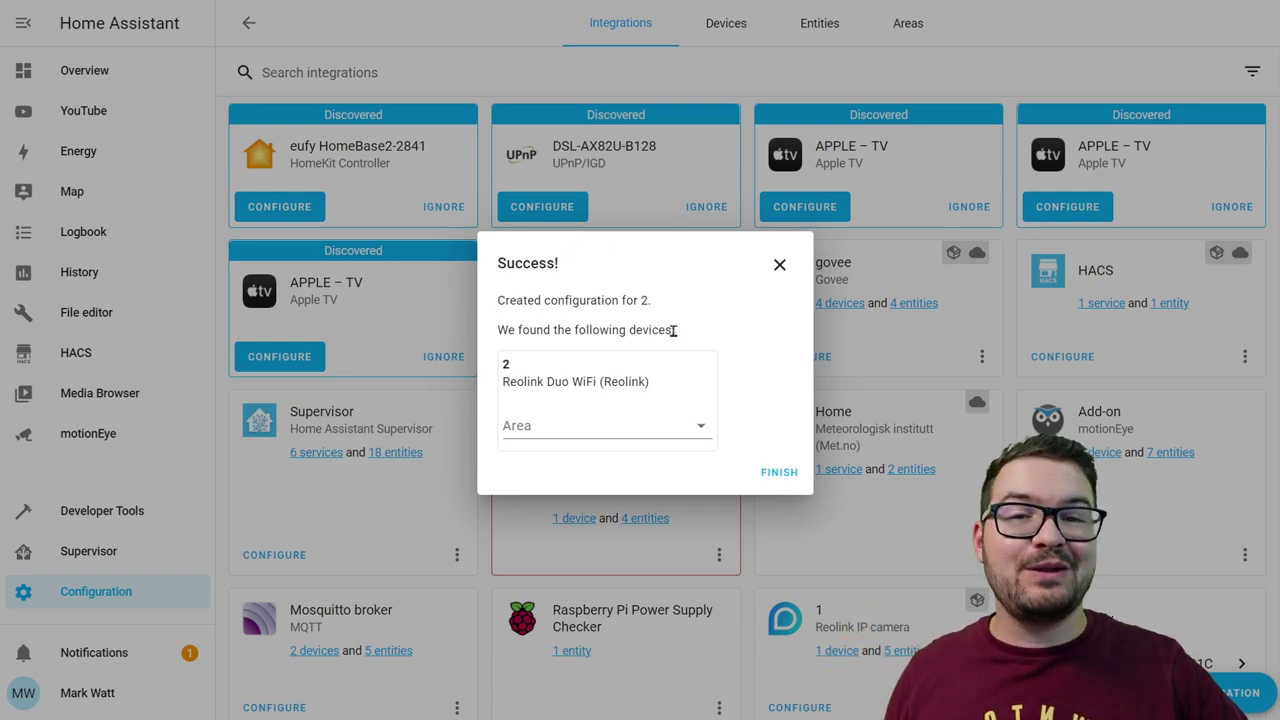
left_click(776, 474)
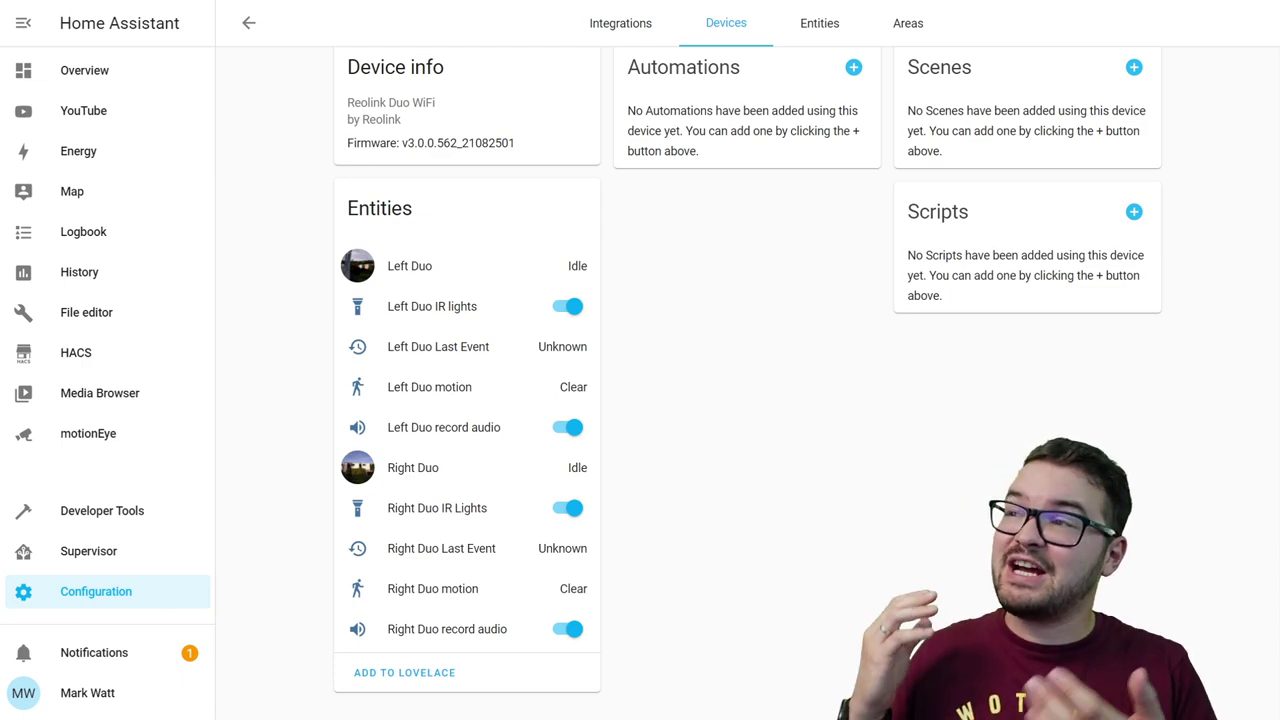